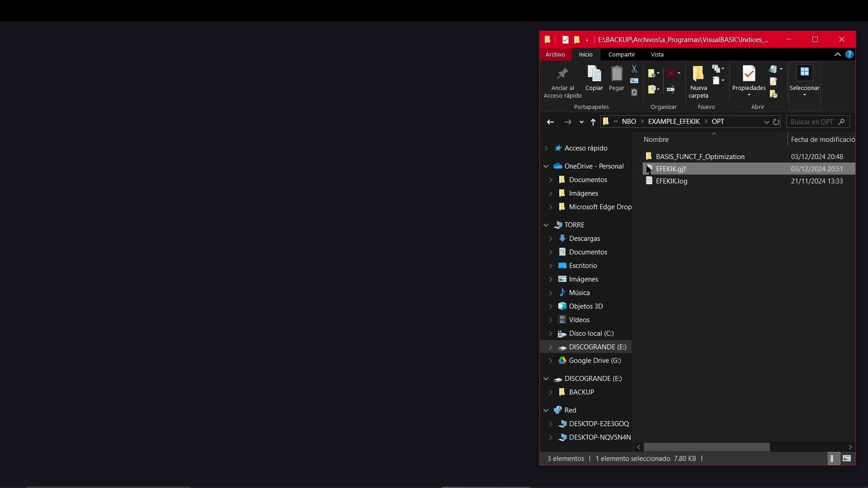
# - Open EFEKIK.gjf and highlight OPT=Tight, the Basis Set Exchange header and the LANL2DZdp name
pyautogui.doubleClick(650, 171)
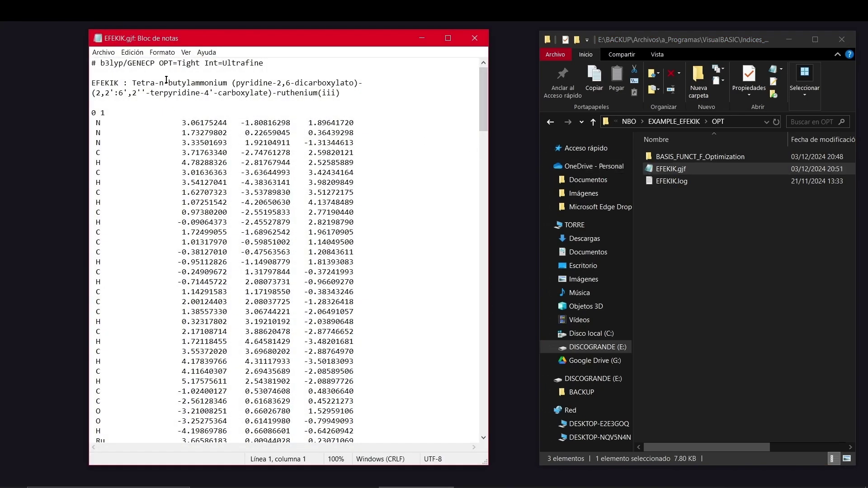
pyautogui.moveTo(158, 61); pyautogui.dragTo(199, 63)
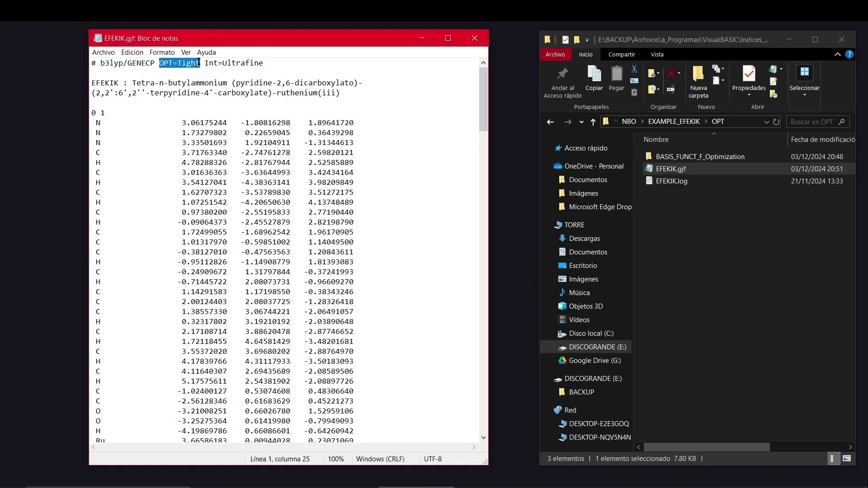
pyautogui.scroll(-3, 212, 81)
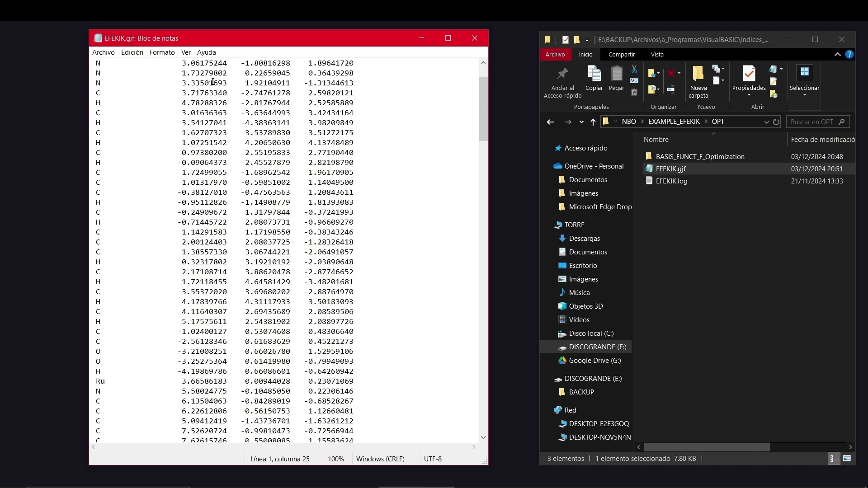
pyautogui.scroll(-5, 212, 81)
pyautogui.scroll(-5, 213, 81)
pyautogui.scroll(-6, 213, 81)
pyautogui.scroll(-4, 212, 82)
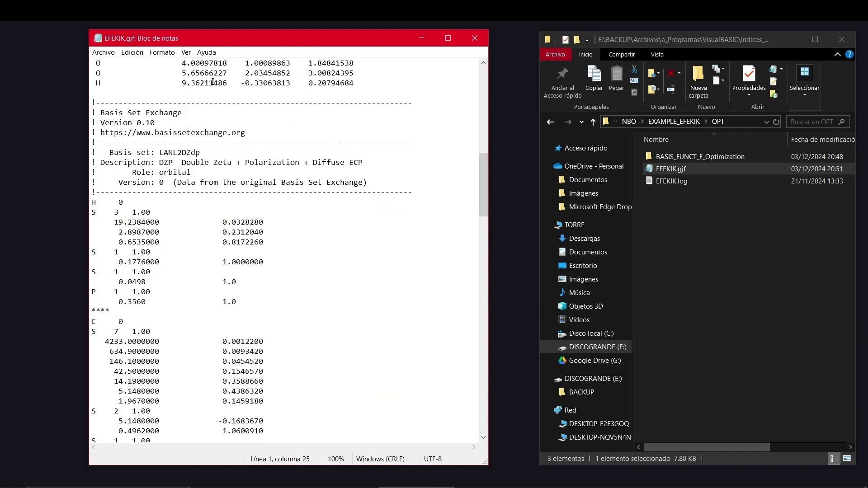
pyautogui.moveTo(100, 112); pyautogui.dragTo(186, 112)
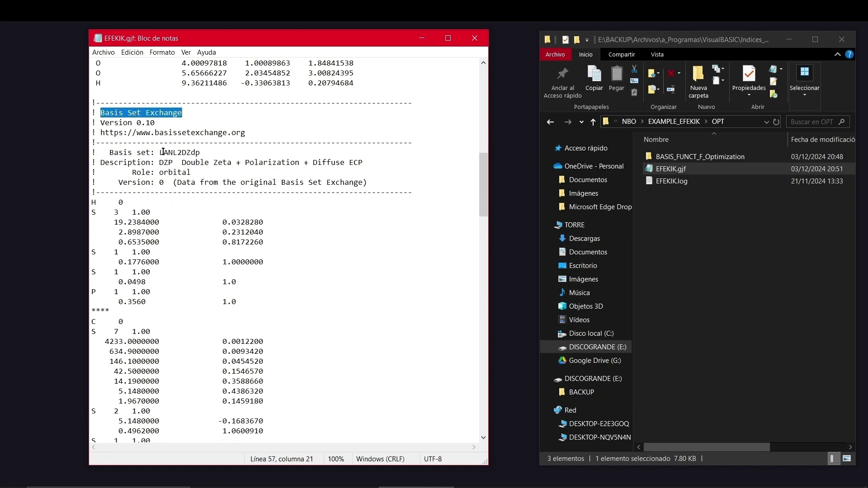
pyautogui.moveTo(159, 152); pyautogui.dragTo(202, 152)
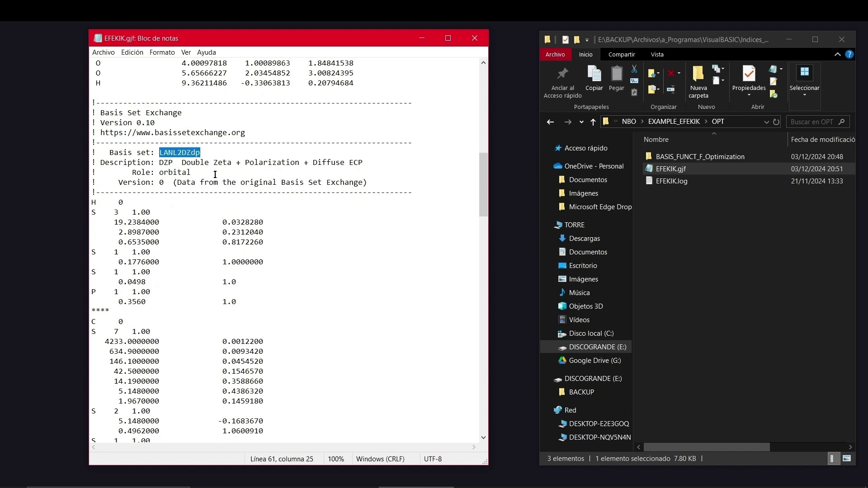
# - Scroll down the basis-set section and highlight the ruthenium F polarization block
pyautogui.scroll(-4, 230, 208)
pyautogui.scroll(-2, 231, 208)
pyautogui.scroll(-6, 230, 207)
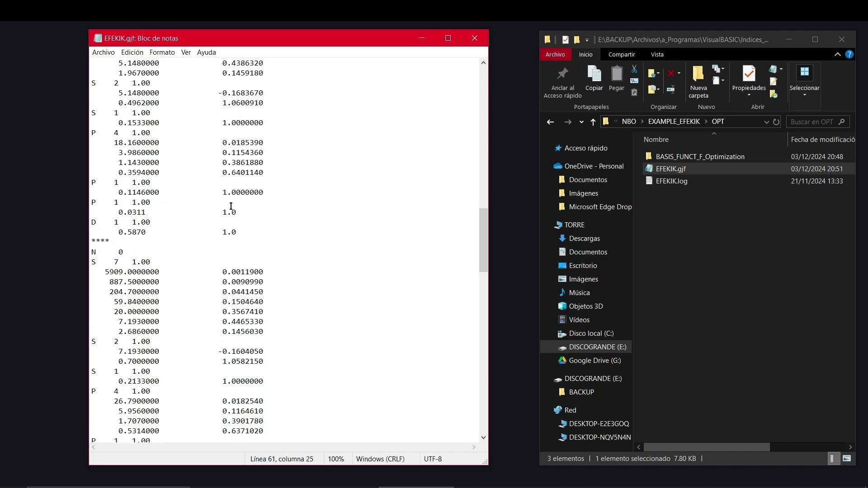
pyautogui.scroll(-5, 231, 205)
pyautogui.scroll(-5, 231, 204)
pyautogui.scroll(-3, 230, 205)
pyautogui.scroll(-7, 231, 205)
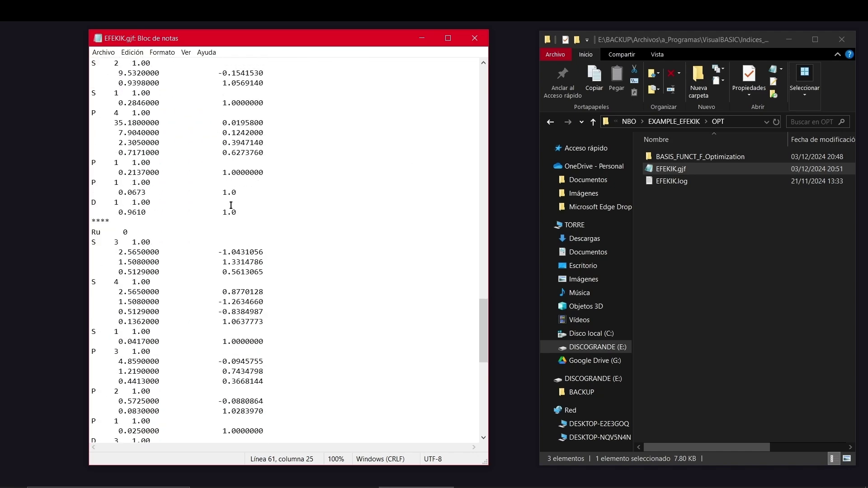
pyautogui.scroll(-1, 230, 205)
pyautogui.scroll(-1, 231, 204)
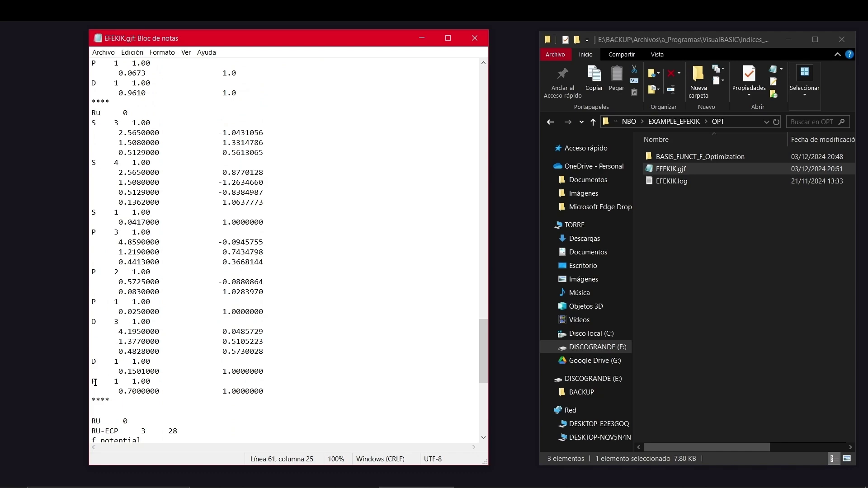
pyautogui.moveTo(92, 382); pyautogui.dragTo(275, 392)
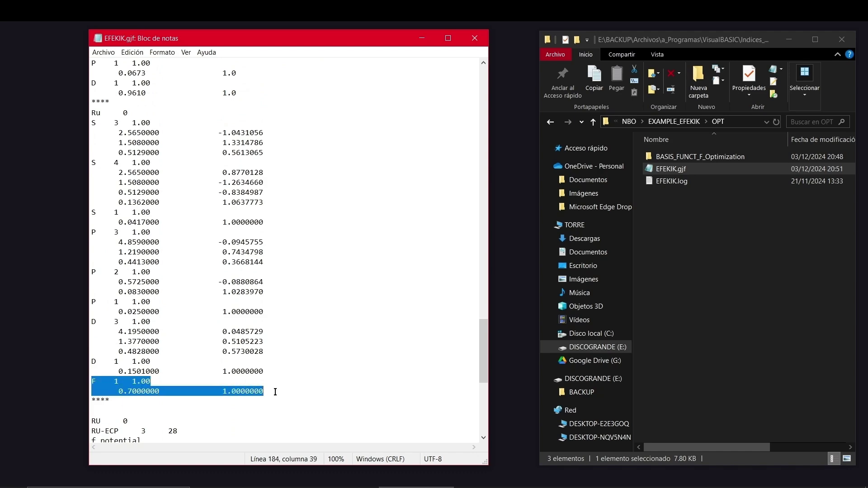
pyautogui.scroll(-6, 350, 356)
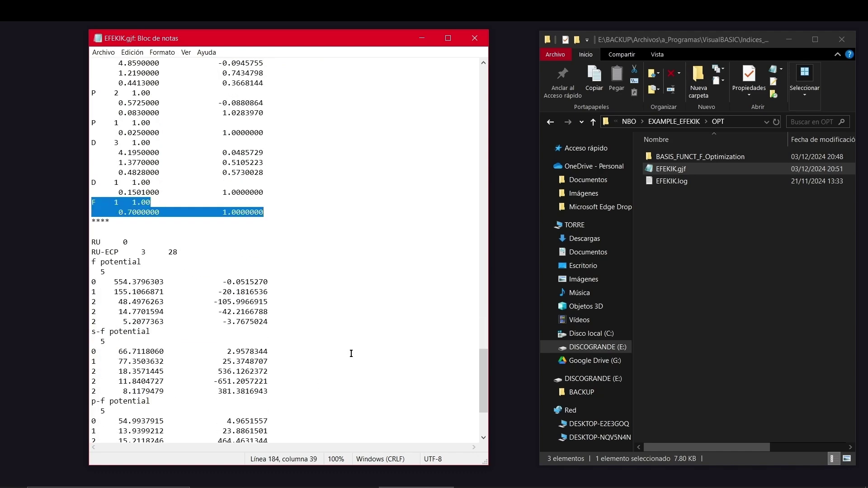
# - Review EFEKIK_NBO.gjf's cam-b3lyp pop=(nbo,savenbos) route line and its basis set, then close it
pyautogui.click(465, 37)
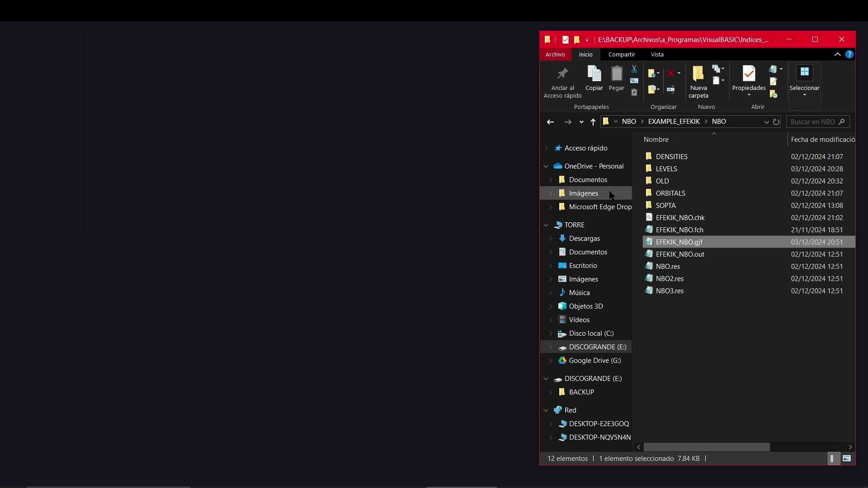
pyautogui.doubleClick(650, 241)
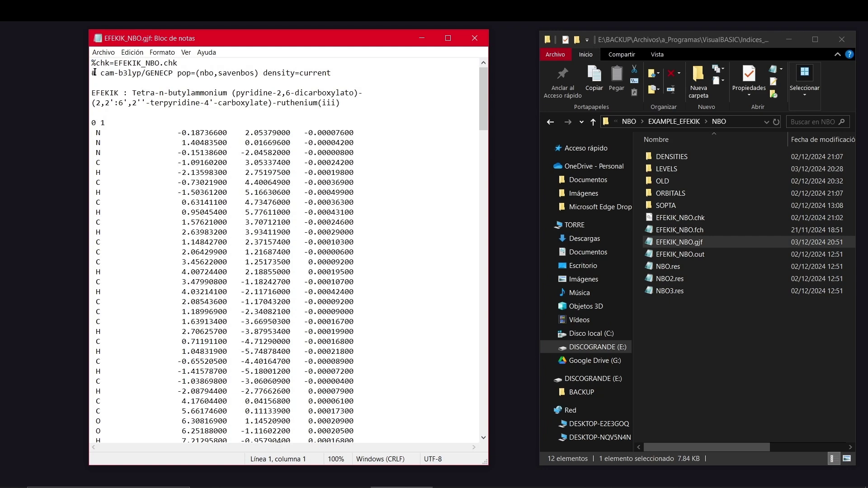
pyautogui.moveTo(92, 72); pyautogui.dragTo(337, 72)
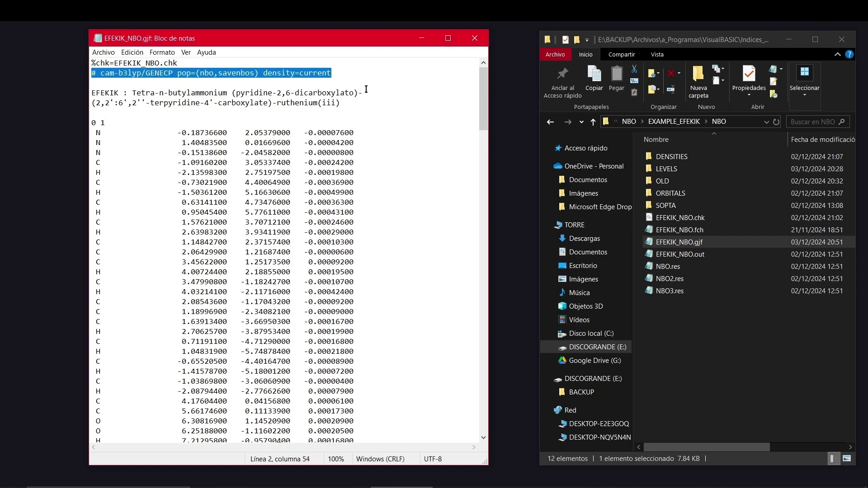
pyautogui.scroll(-6, 387, 141)
pyautogui.scroll(-3, 388, 141)
pyautogui.scroll(-1, 388, 141)
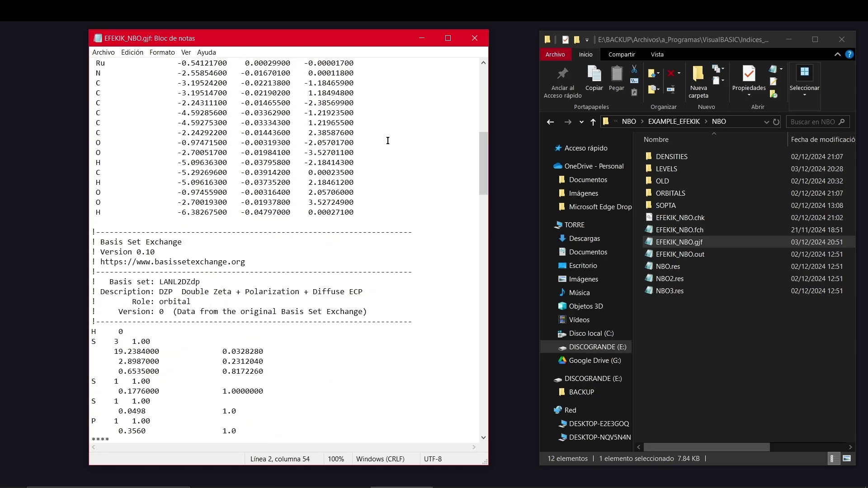
pyautogui.scroll(-7, 388, 140)
pyautogui.scroll(-4, 388, 140)
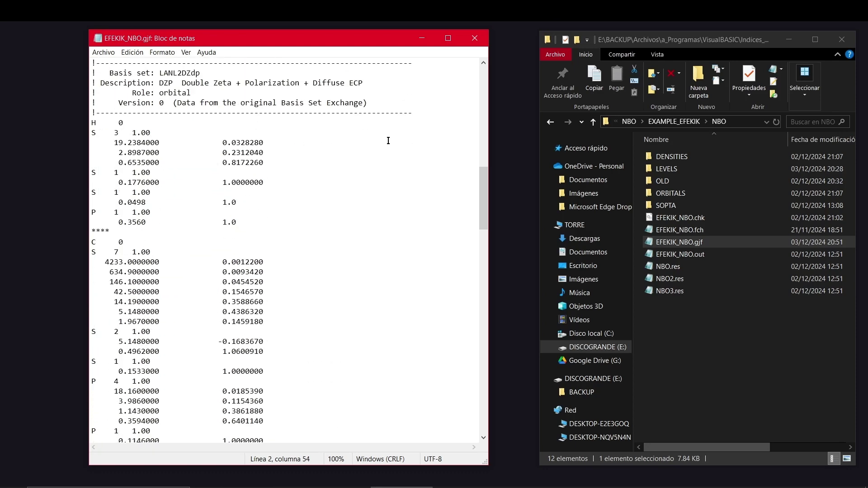
pyautogui.click(474, 39)
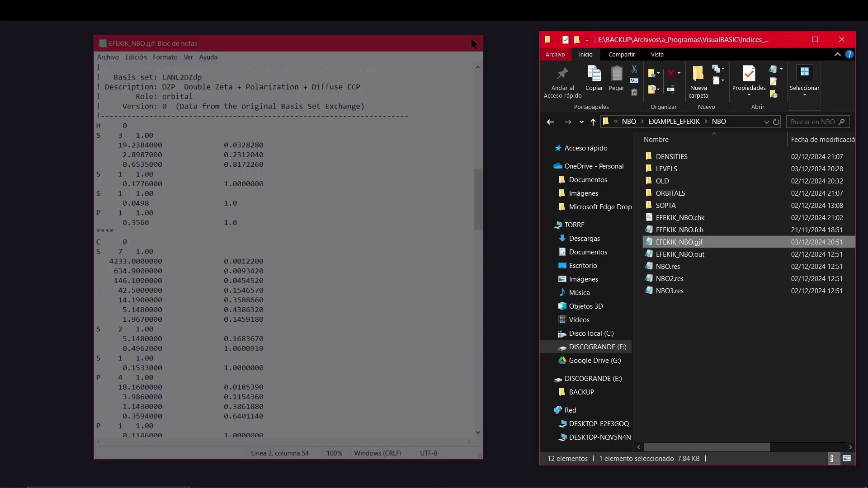
# - Launch UCA-FUKUI from the Start menu, skip the tutorial and move its window up-left
pyautogui.press('super')
pyautogui.scroll(-2, 582, 429)
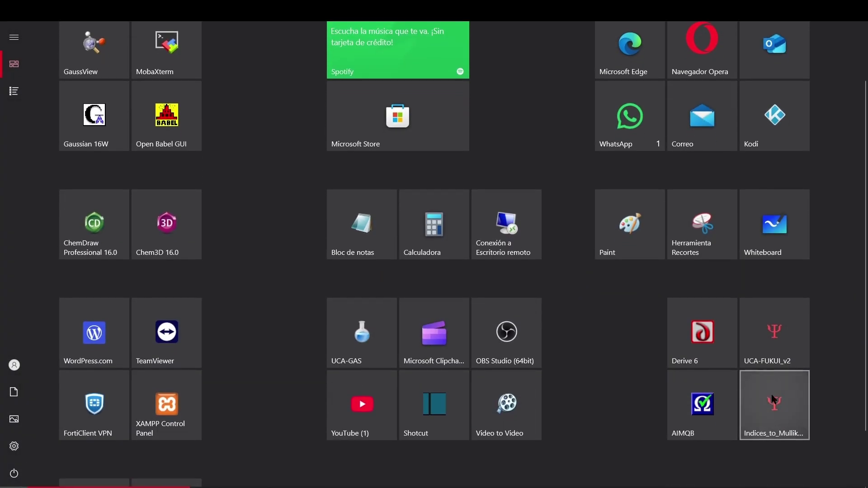
pyautogui.click(799, 329)
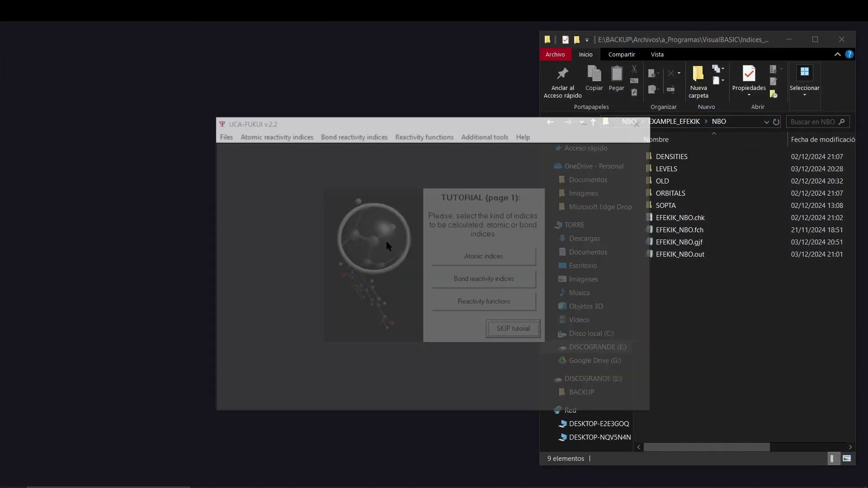
pyautogui.click(516, 327)
pyautogui.moveTo(514, 123)
pyautogui.mouseDown()
pyautogui.moveTo(354, 49)
pyautogui.moveTo(338, 51)
pyautogui.mouseUp()
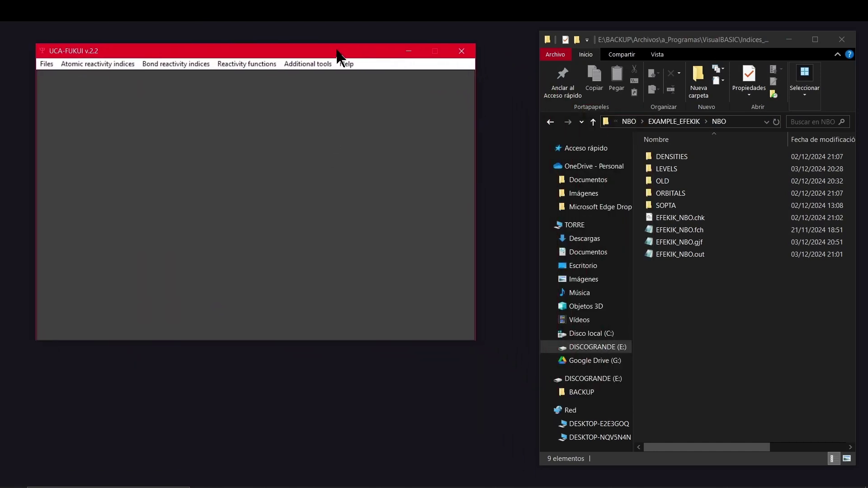
# - Start the NBO energy levels tool from Additional tools and bring up its Open dialog
pyautogui.click(310, 65)
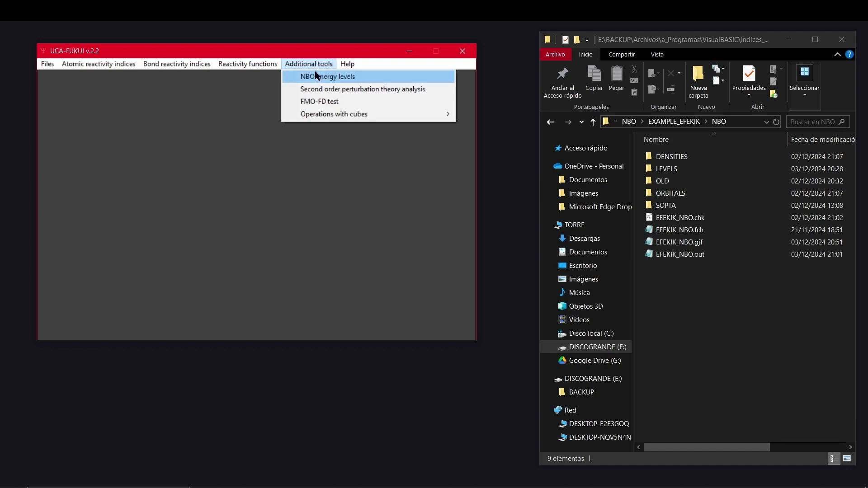
pyautogui.click(318, 80)
pyautogui.click(315, 126)
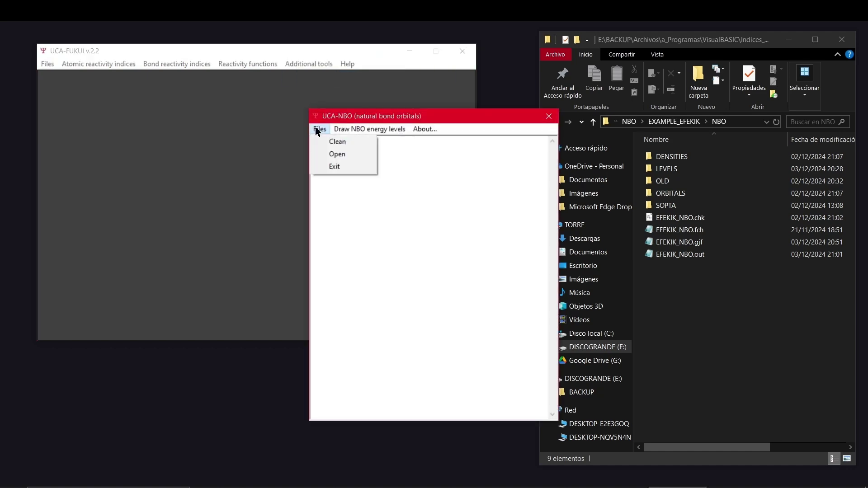
pyautogui.click(340, 158)
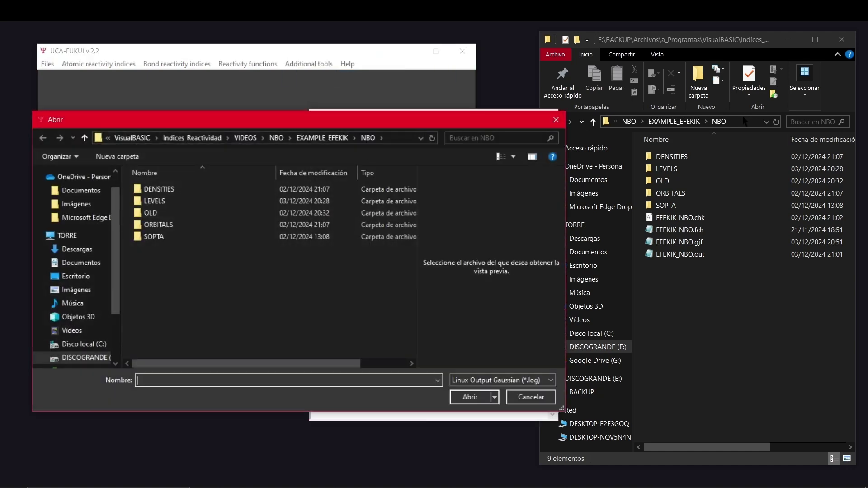
# - Load EFEKIK_NBO.out from the pasted NBO folder path using the *.out file filter
pyautogui.click(744, 122)
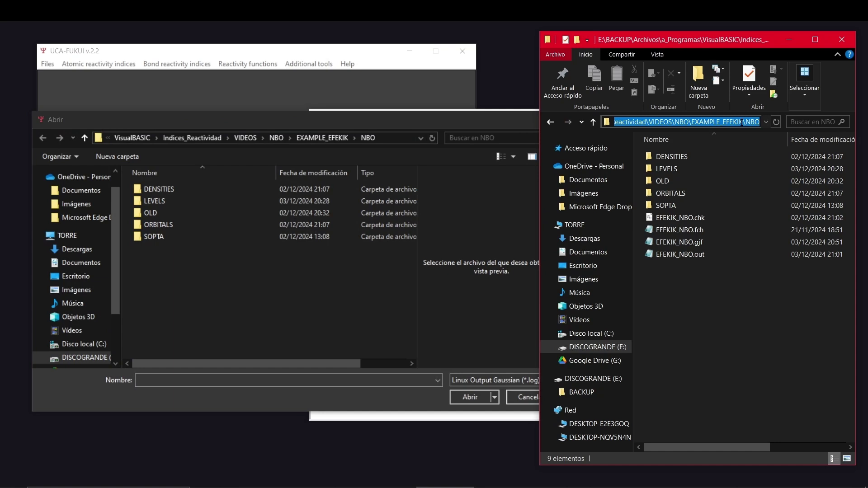
pyautogui.click(347, 380)
pyautogui.hotkey('ctrl', 'v')
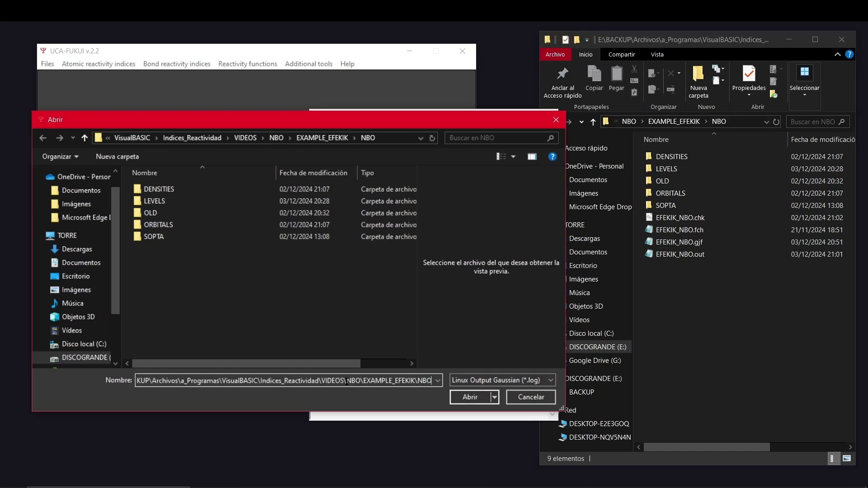
pyautogui.click(466, 397)
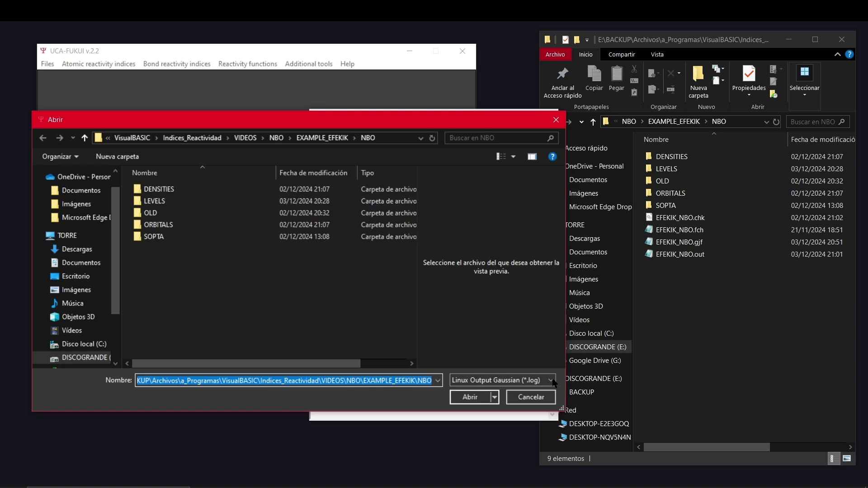
pyautogui.click(549, 380)
pyautogui.click(531, 409)
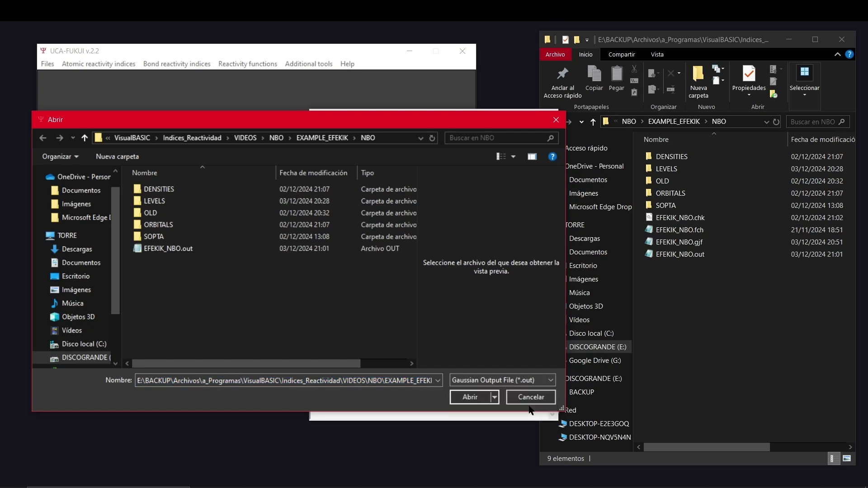
pyautogui.click(174, 251)
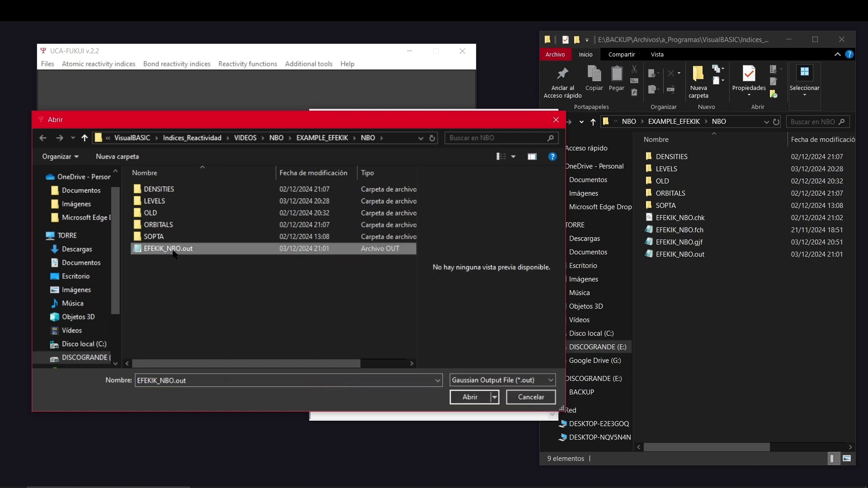
pyautogui.click(462, 392)
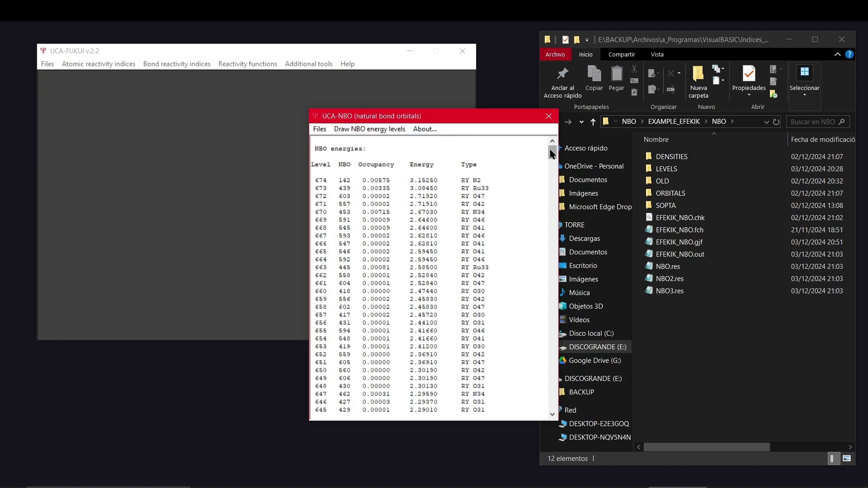
# - Review the NBO energy table, then cross-check it against NBO3.res in Notepad
pyautogui.moveTo(552, 153); pyautogui.dragTo(554, 402)
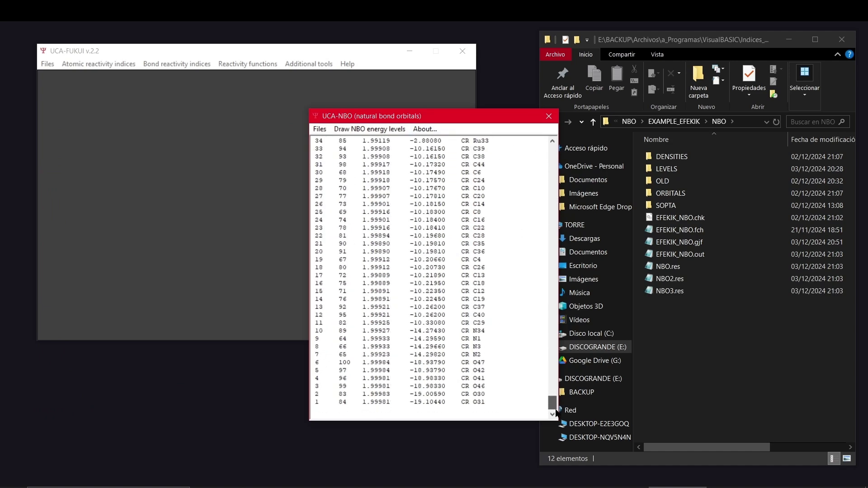
pyautogui.click(550, 118)
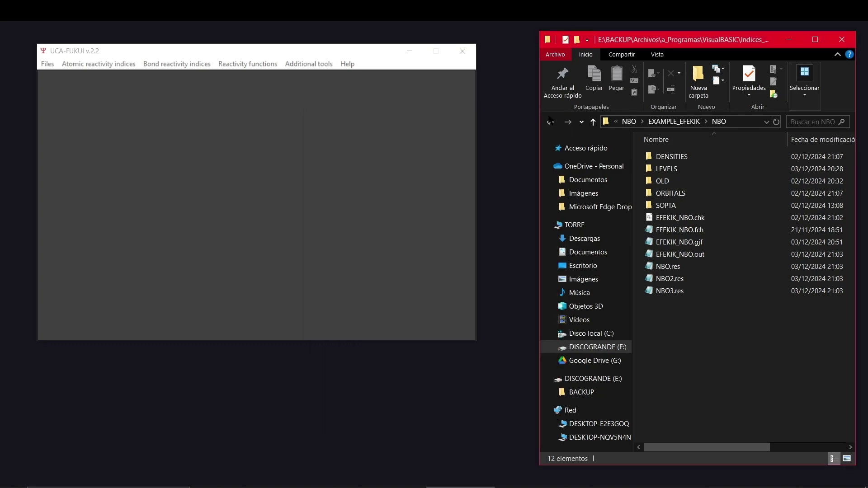
pyautogui.doubleClick(649, 291)
pyautogui.moveTo(481, 73); pyautogui.dragTo(473, 424)
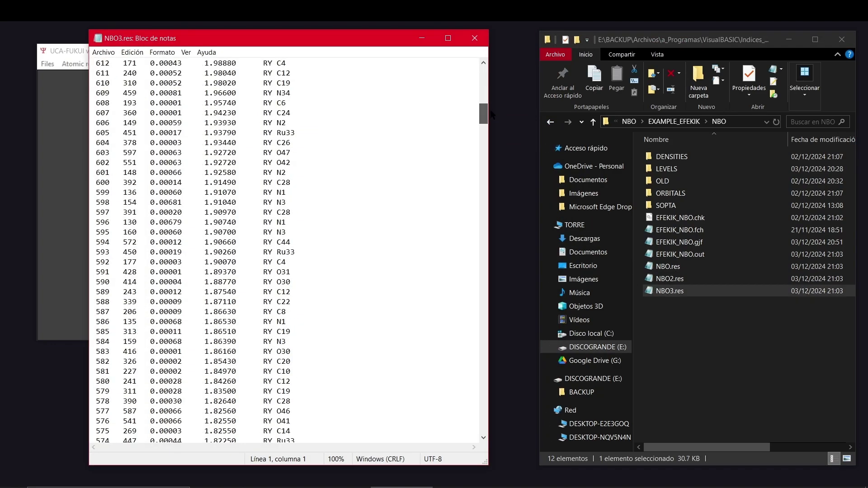
pyautogui.click(475, 39)
pyautogui.click(312, 65)
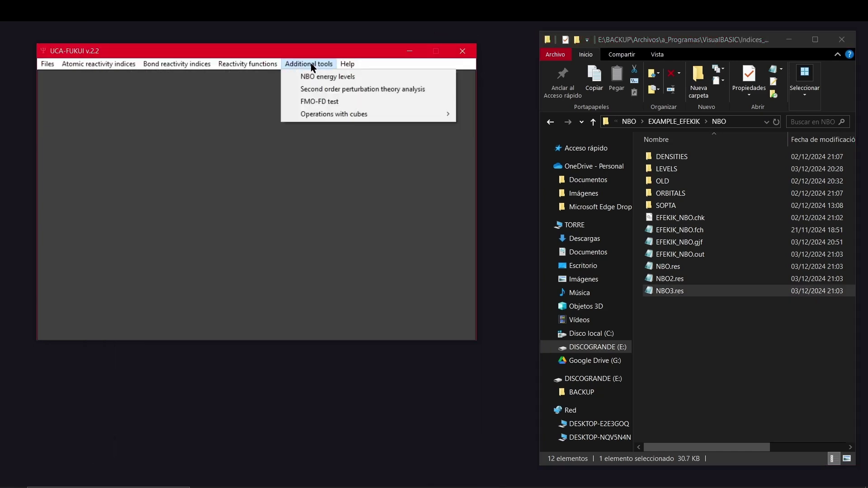
# - Load EFEKIK_NBO.out into the second-order perturbation tool and review the donor–acceptor table
pyautogui.click(352, 89)
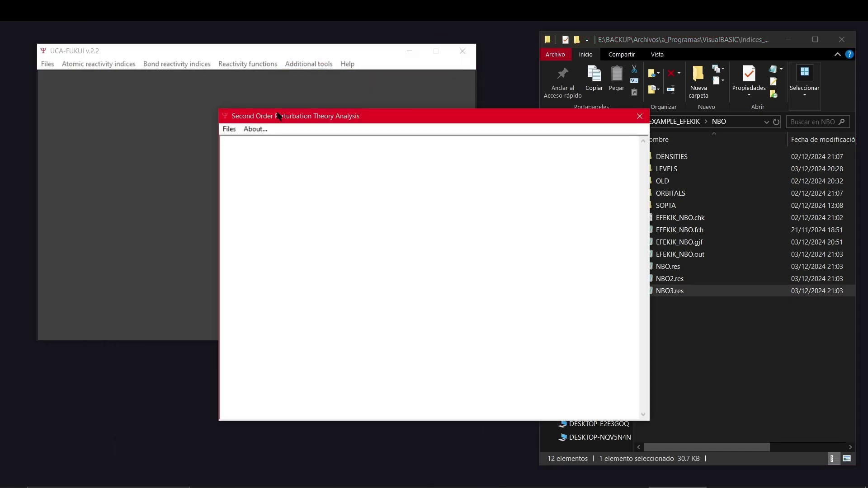
pyautogui.moveTo(304, 119); pyautogui.dragTo(161, 135)
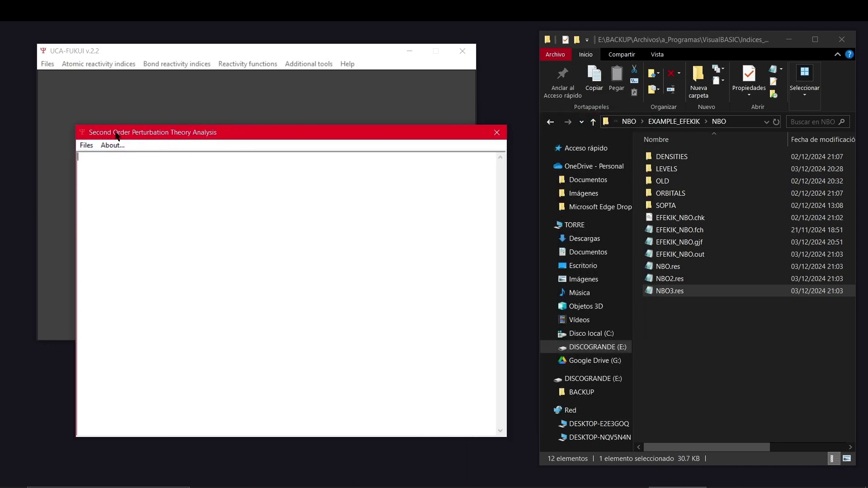
pyautogui.click(87, 145)
pyautogui.click(103, 170)
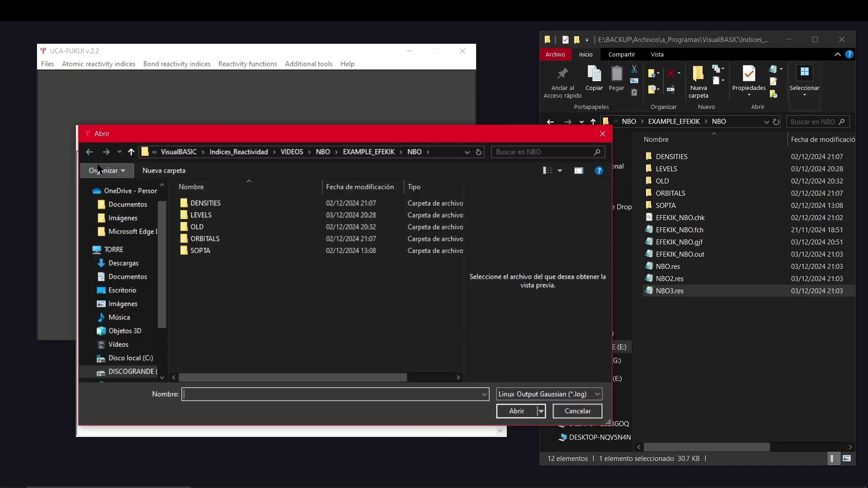
pyautogui.click(509, 396)
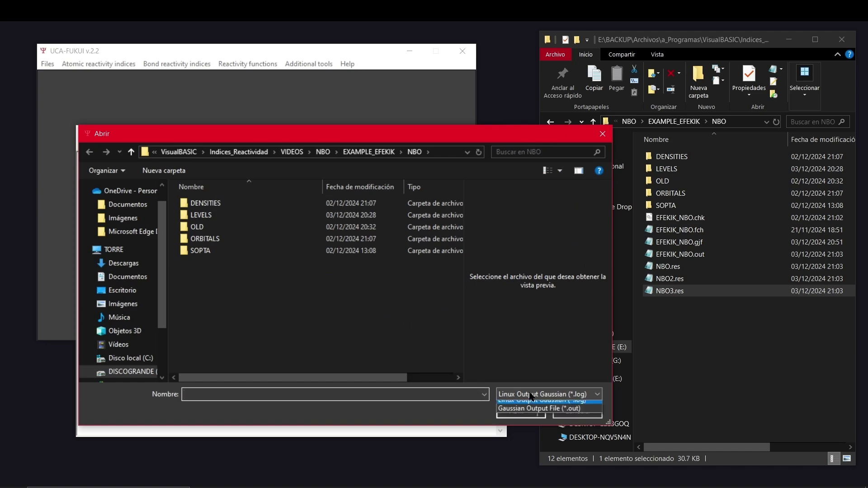
pyautogui.click(522, 422)
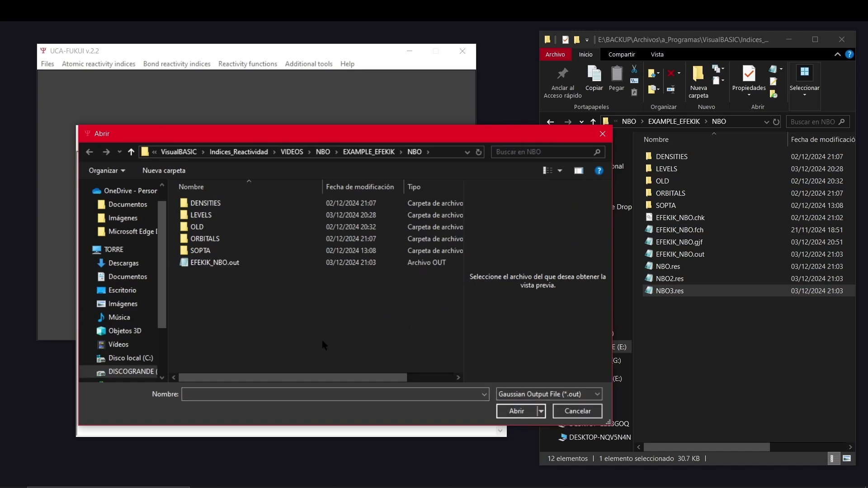
pyautogui.click(220, 266)
pyautogui.click(510, 410)
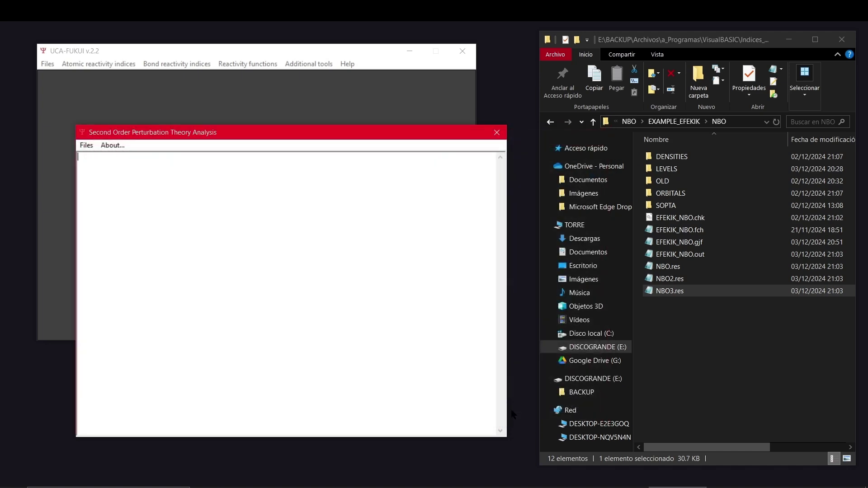
pyautogui.moveTo(497, 164)
pyautogui.mouseDown()
pyautogui.moveTo(504, 382)
pyautogui.moveTo(507, 168)
pyautogui.mouseUp()
# - Open NBO.res in Notepad, widen the window and scroll back to its header
pyautogui.click(496, 131)
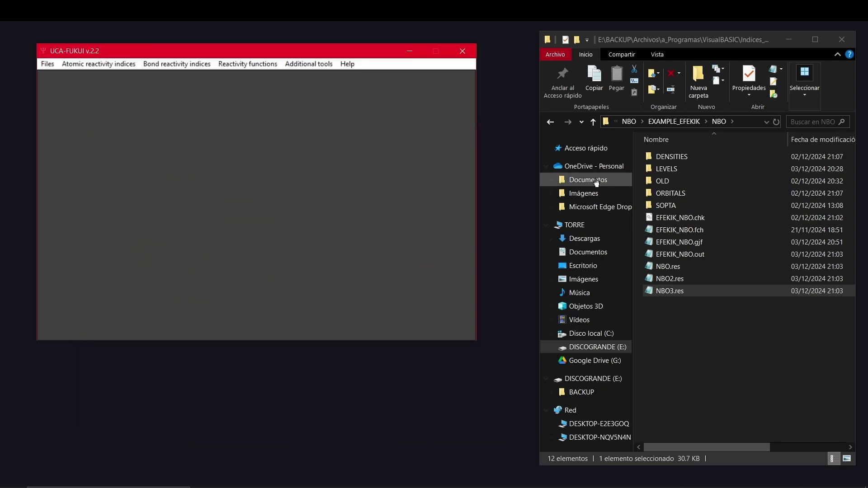
pyautogui.click(653, 267)
pyautogui.doubleClick(653, 267)
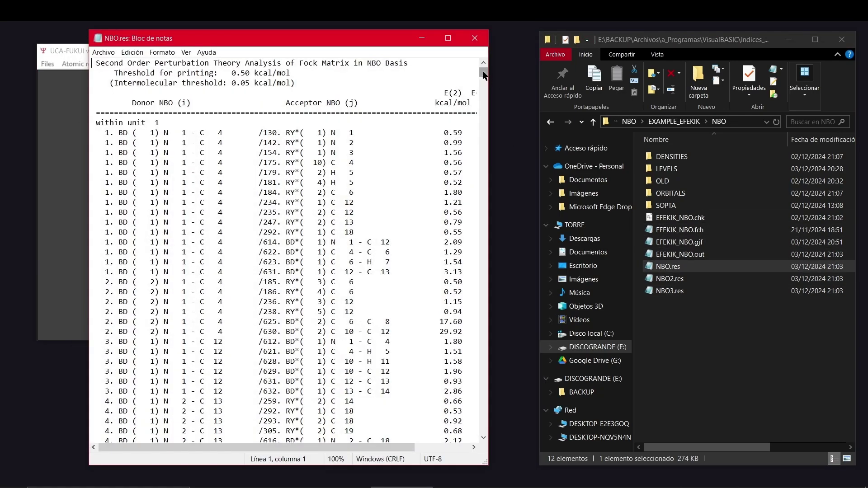
pyautogui.moveTo(484, 75); pyautogui.dragTo(484, 434)
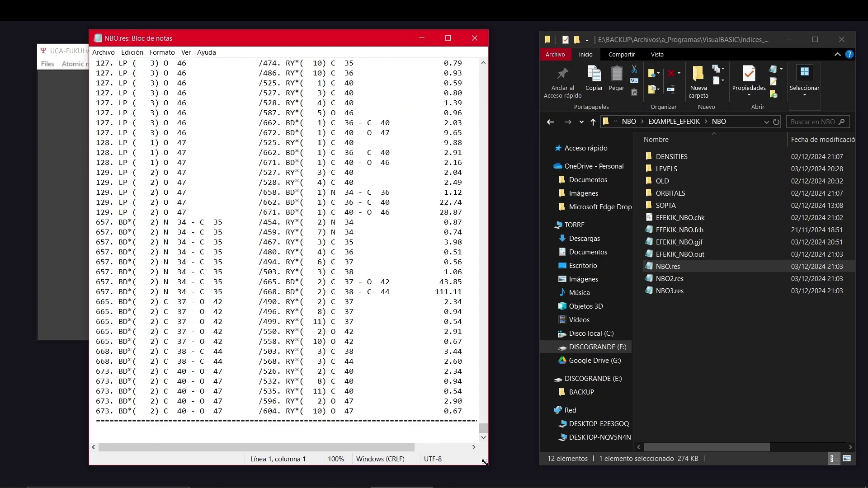
pyautogui.moveTo(486, 463); pyautogui.dragTo(626, 467)
pyautogui.moveTo(626, 434)
pyautogui.mouseDown()
pyautogui.moveTo(626, 87)
pyautogui.moveTo(617, 63)
pyautogui.mouseUp()
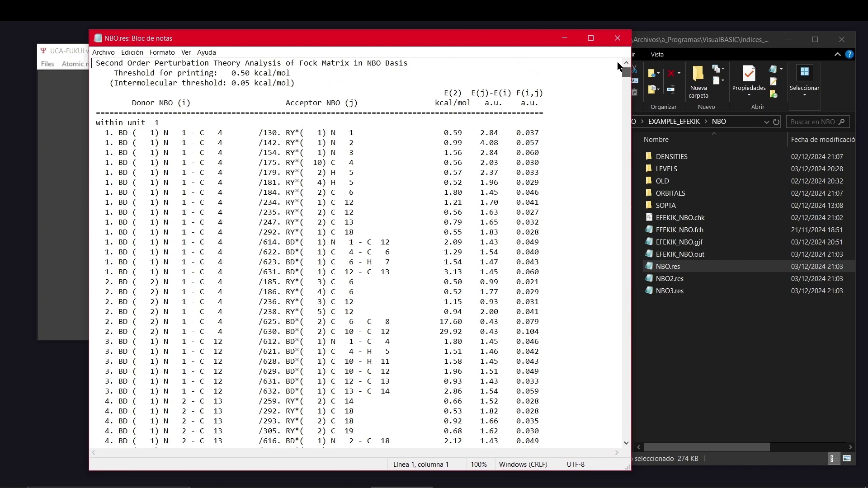
# - Scroll NBO_SOPTA to the highlighted N34/O41/O46 → Ru33 rows (156.37, 95.14, 95.13 kcal/mol)
pyautogui.click(617, 38)
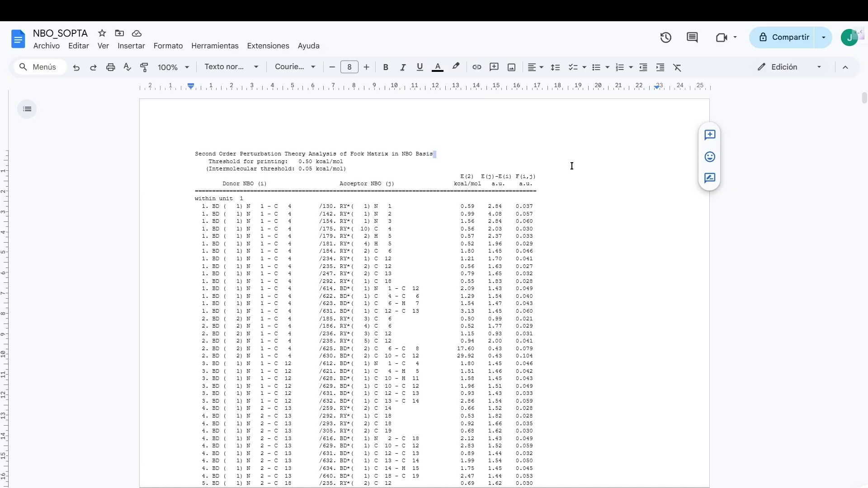
pyautogui.moveTo(864, 99); pyautogui.dragTo(864, 213)
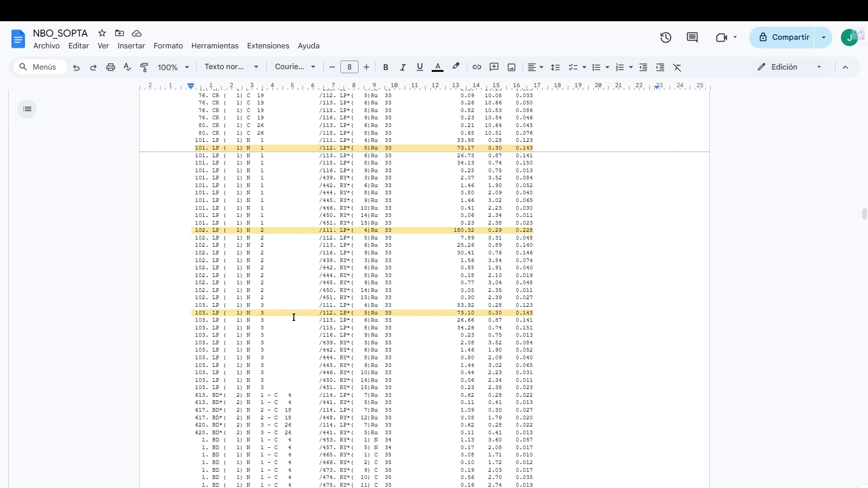
pyautogui.moveTo(864, 220); pyautogui.dragTo(864, 449)
pyautogui.scroll(-1, 544, 315)
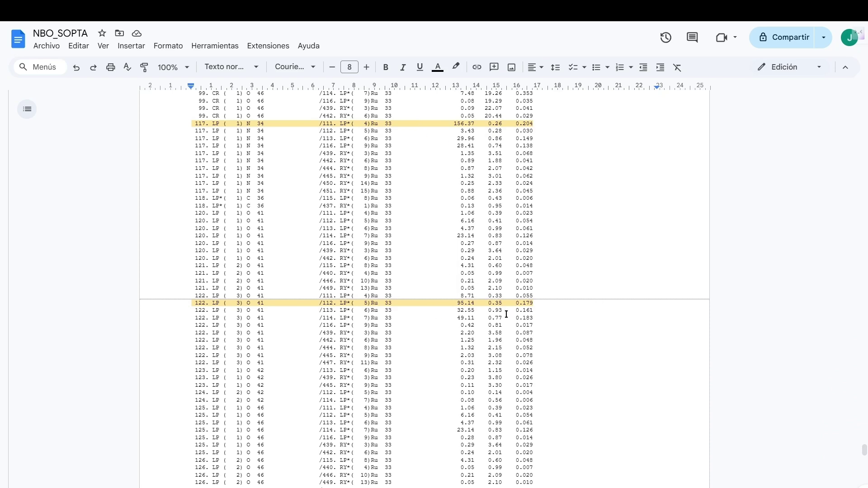
pyautogui.scroll(-2, 478, 274)
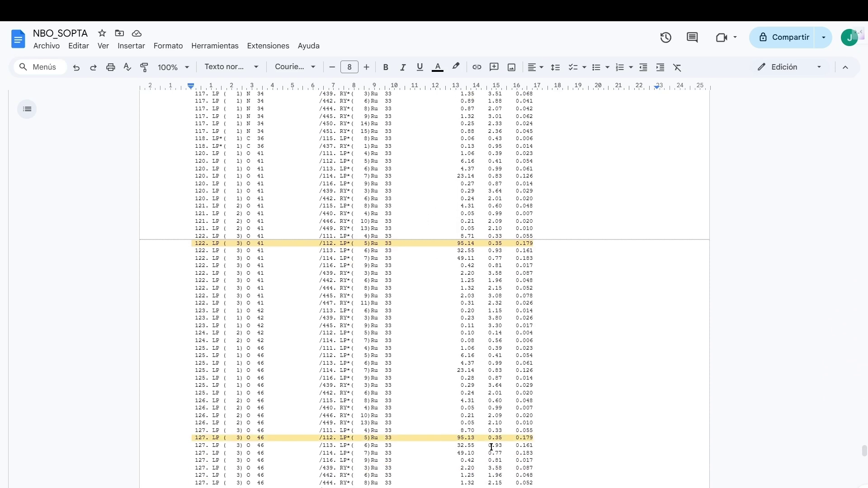
pyautogui.scroll(2, 218, 137)
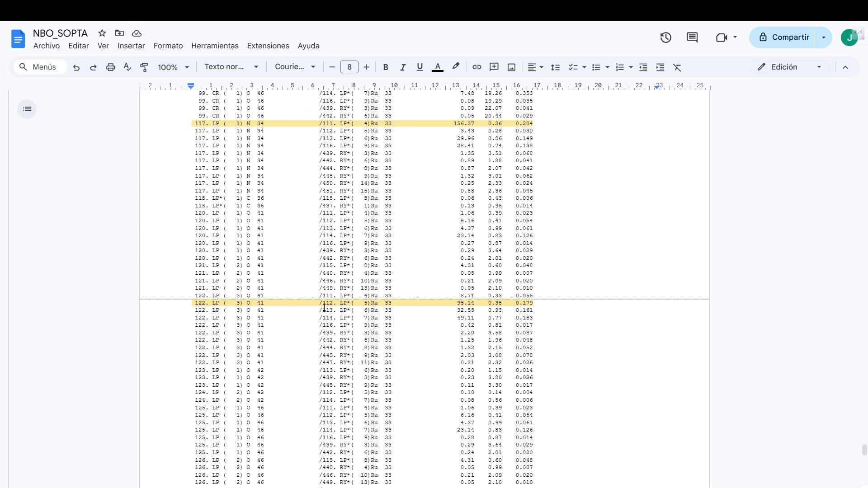
pyautogui.scroll(-2, 323, 331)
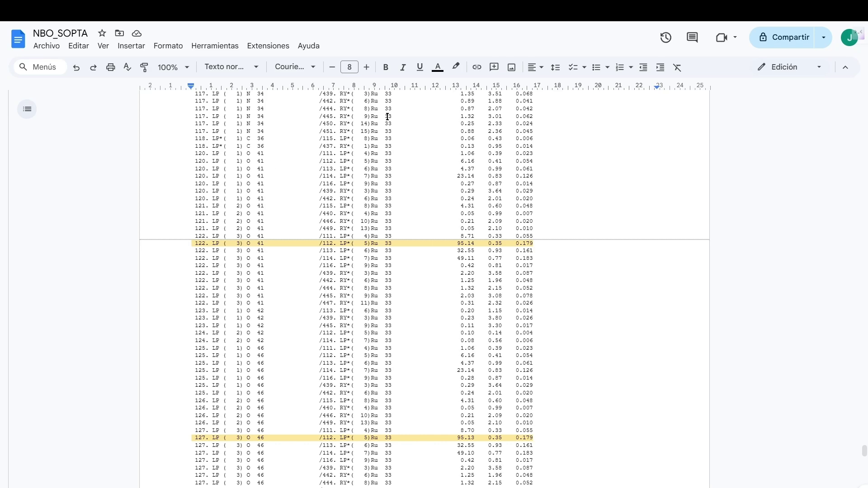
# - Show NBO3_copia fullscreen at the highlighted levels on page 8, then switch to GaussView
pyautogui.press('F11')
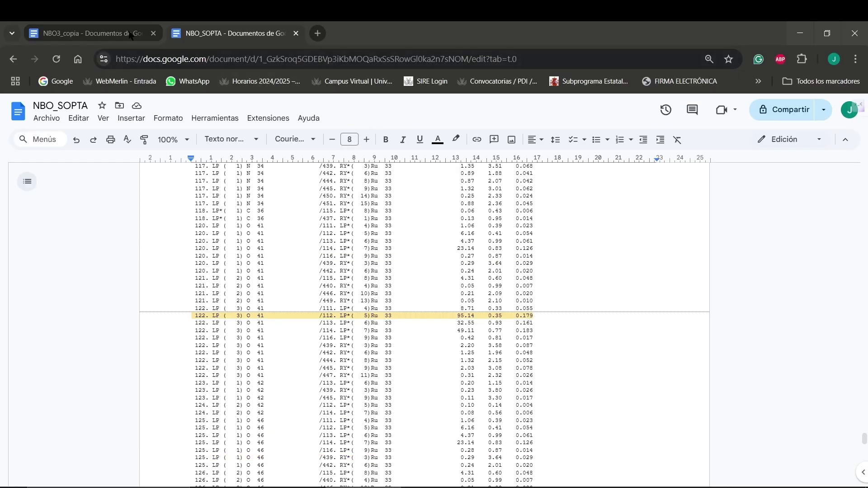
pyautogui.click(129, 34)
pyautogui.press('F11')
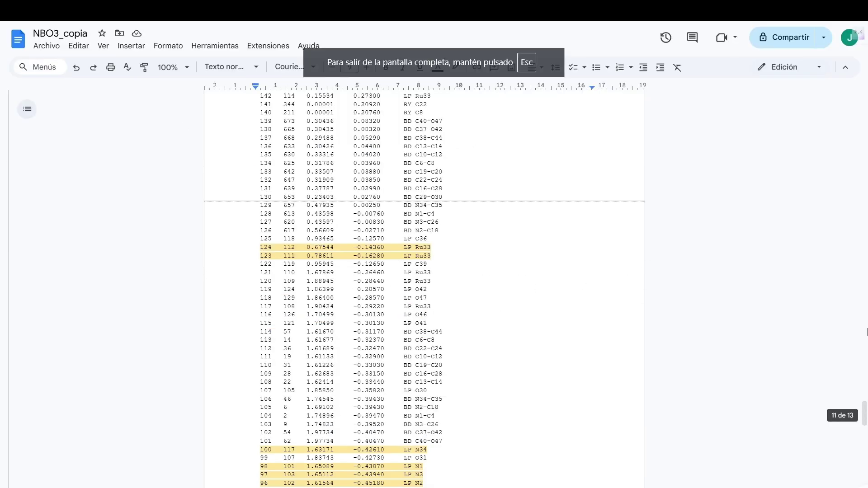
pyautogui.moveTo(864, 413); pyautogui.dragTo(864, 105)
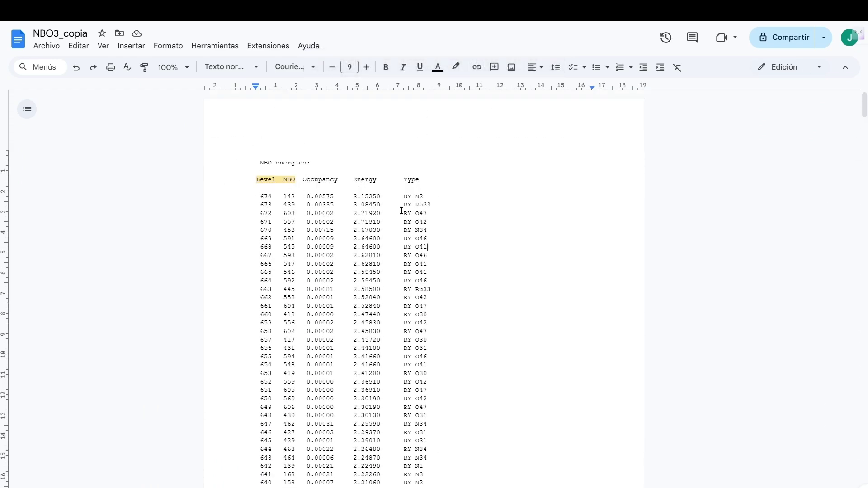
pyautogui.moveTo(863, 109); pyautogui.dragTo(865, 441)
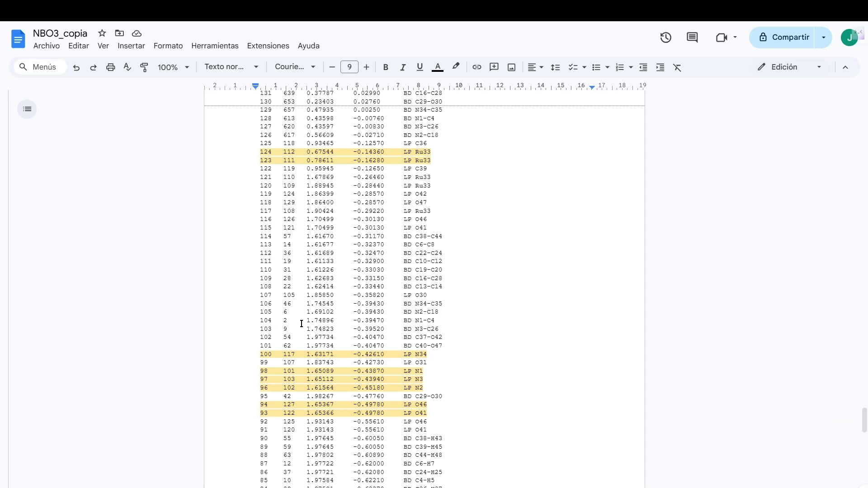
pyautogui.hotkey('alt', 'Tab')
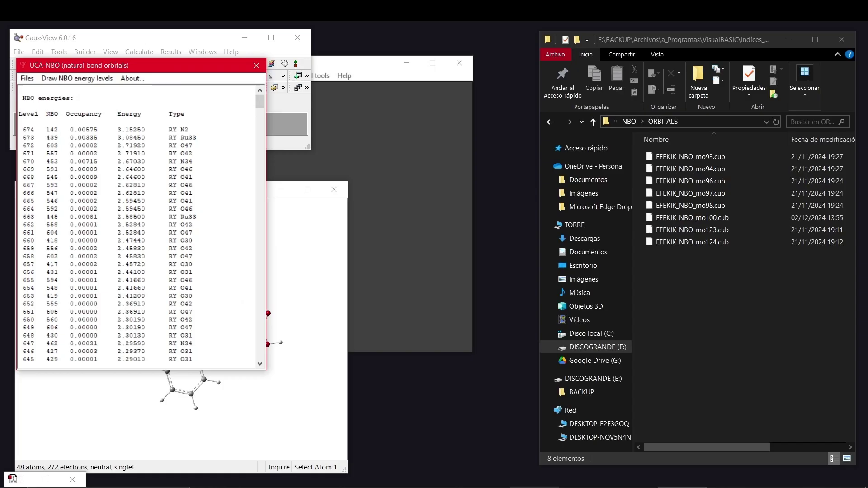
# - Open the molecular orbitals window and rotate the EFEKIK complex into view
pyautogui.click(296, 64)
pyautogui.scroll(-5, 651, 220)
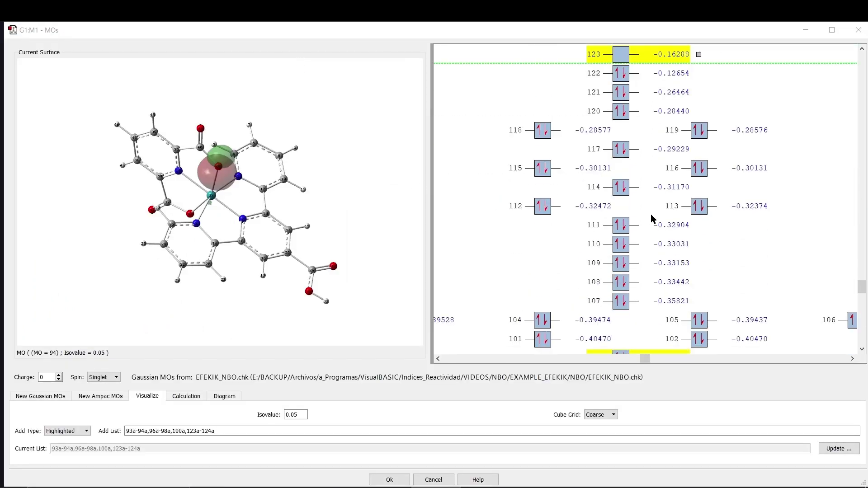
pyautogui.scroll(-5, 651, 220)
pyautogui.scroll(-2, 652, 216)
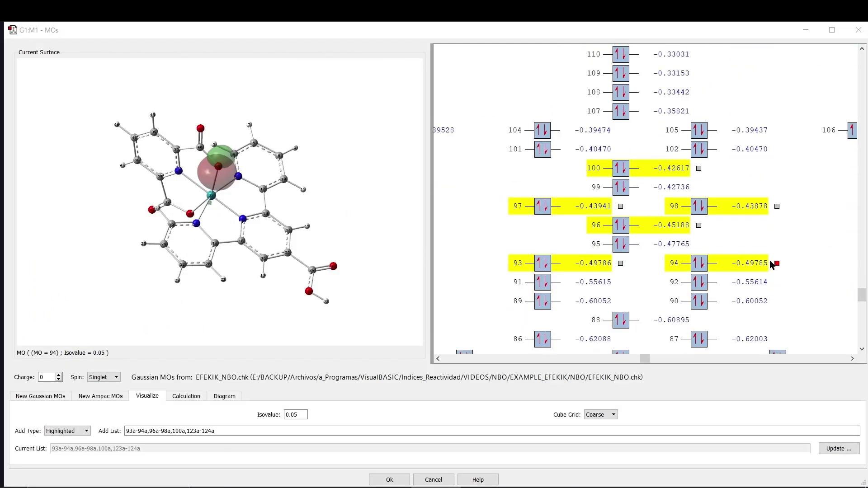
pyautogui.moveTo(350, 154)
pyautogui.mouseDown()
pyautogui.moveTo(298, 203)
pyautogui.moveTo(360, 145)
pyautogui.moveTo(287, 163)
pyautogui.moveTo(290, 178)
pyautogui.moveTo(293, 166)
pyautogui.mouseUp()
# - Display orbital 93's surface and rotate and zoom the complex to inspect it
pyautogui.click(620, 264)
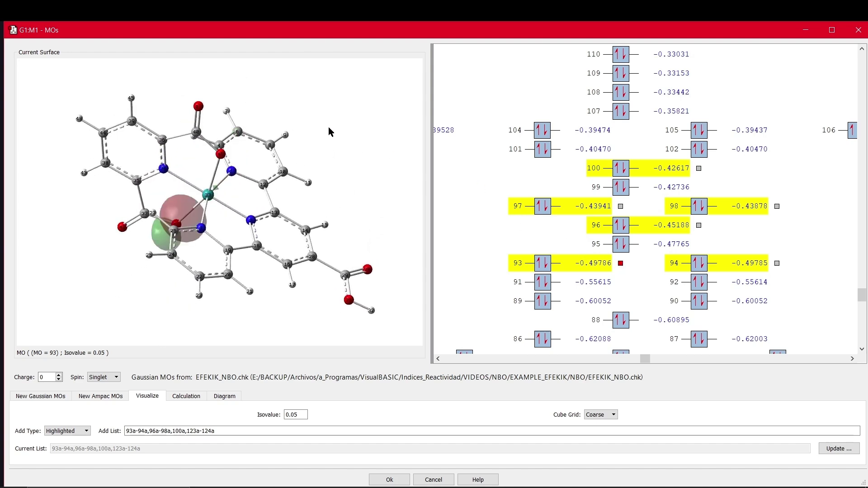
pyautogui.moveTo(328, 126)
pyautogui.mouseDown()
pyautogui.moveTo(301, 154)
pyautogui.moveTo(283, 197)
pyautogui.moveTo(267, 204)
pyautogui.moveTo(277, 213)
pyautogui.mouseUp()
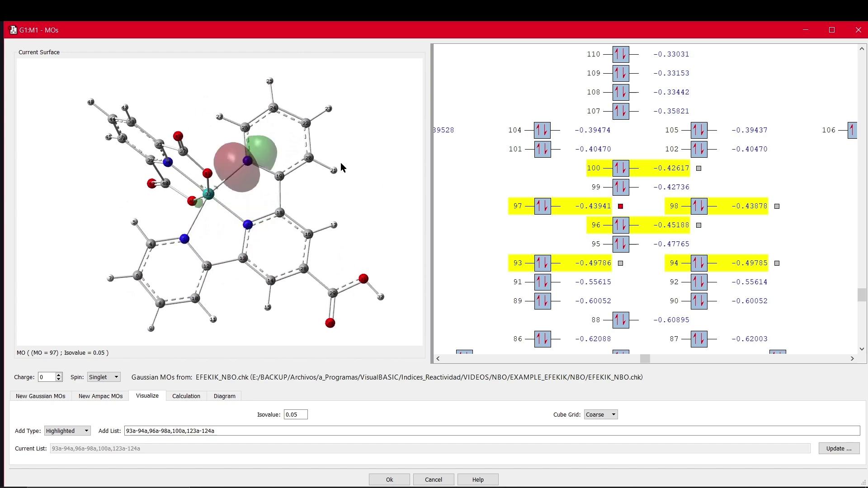
pyautogui.moveTo(341, 168); pyautogui.dragTo(311, 192)
pyautogui.moveTo(340, 167)
pyautogui.mouseDown()
pyautogui.moveTo(348, 159)
pyautogui.moveTo(337, 183)
pyautogui.mouseUp()
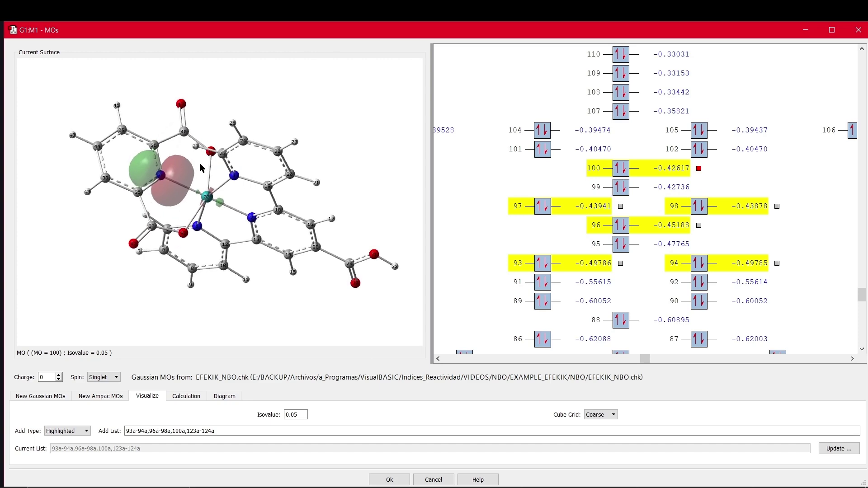
pyautogui.scroll(2, 646, 145)
pyautogui.scroll(2, 646, 145)
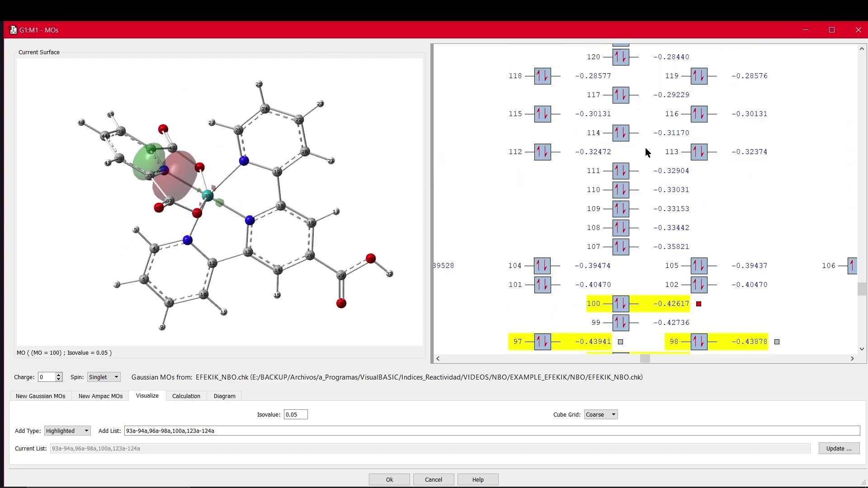
pyautogui.scroll(1, 649, 149)
pyautogui.scroll(1, 678, 135)
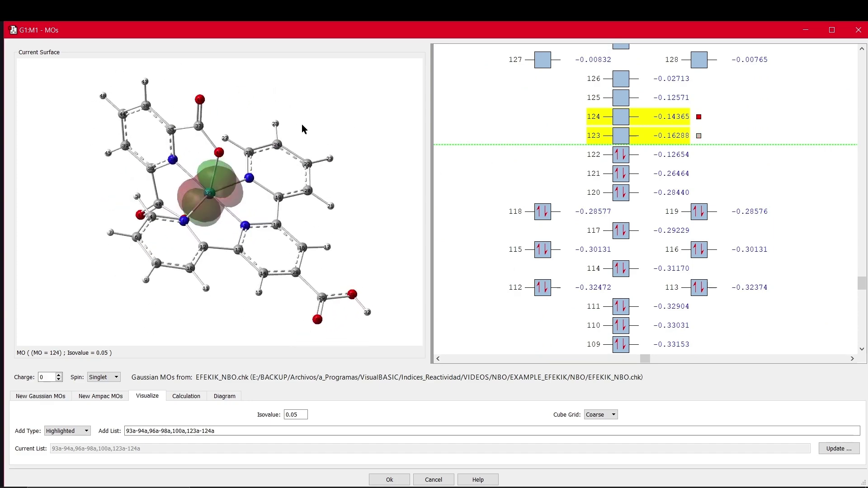
pyautogui.scroll(-2, 698, 224)
pyautogui.scroll(-2, 703, 225)
pyautogui.scroll(-1, 745, 248)
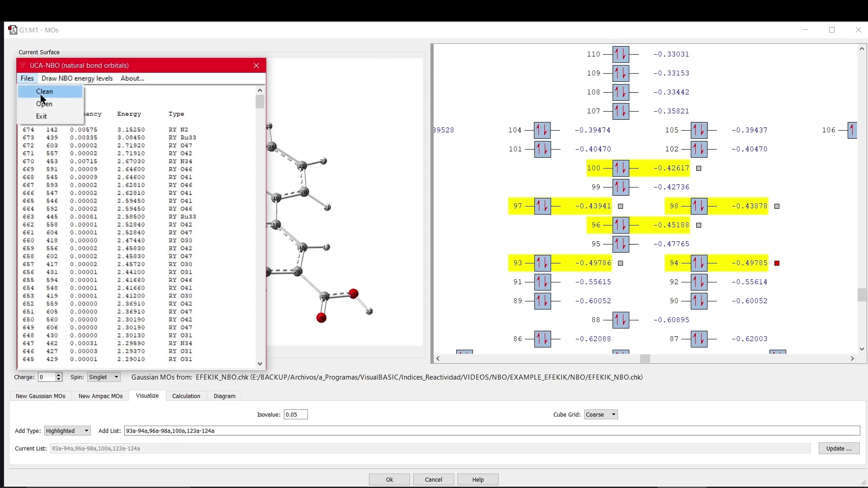
# - Draw the energy-level diagram for NBO levels 94 to 100 and place it beside the list
pyautogui.click(70, 79)
pyautogui.moveTo(396, 100); pyautogui.dragTo(323, 67)
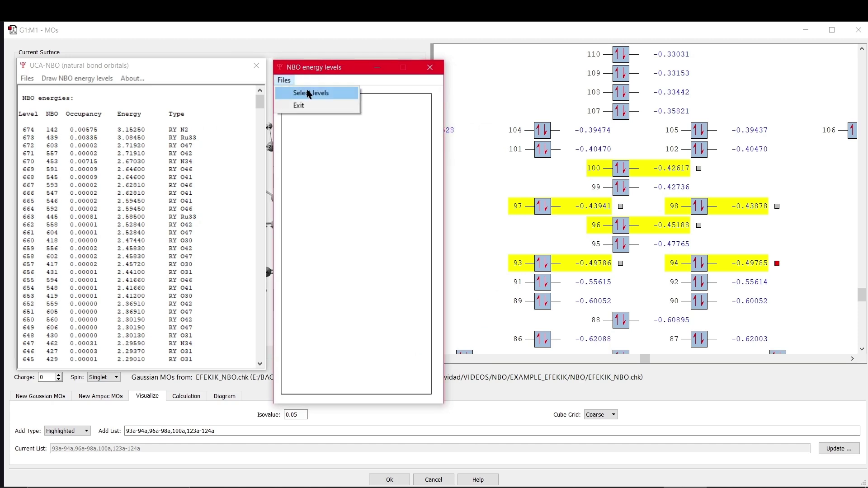
pyautogui.click(309, 94)
pyautogui.moveTo(438, 211)
pyautogui.mouseDown()
pyautogui.moveTo(424, 196)
pyautogui.moveTo(370, 189)
pyautogui.mouseUp()
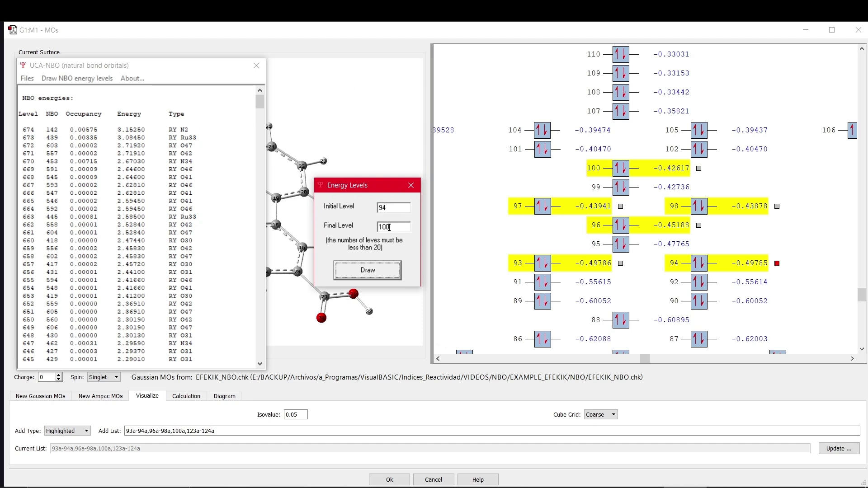
pyautogui.click(370, 270)
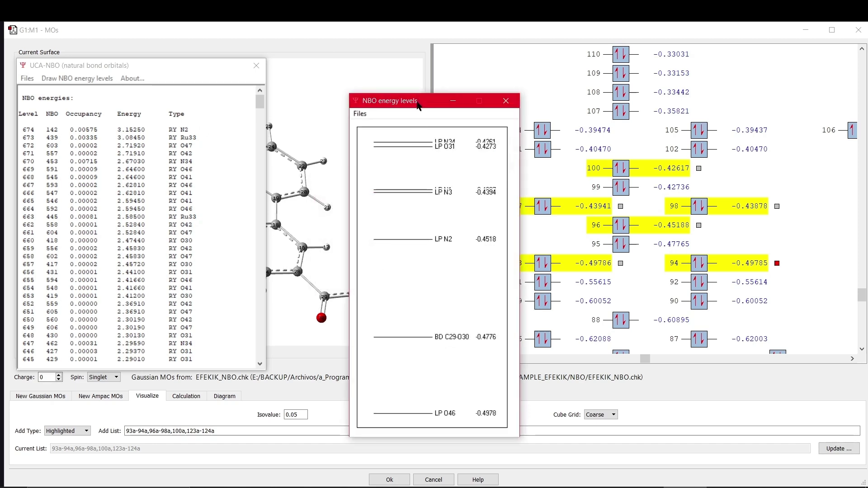
pyautogui.moveTo(417, 105)
pyautogui.mouseDown()
pyautogui.moveTo(409, 68)
pyautogui.moveTo(343, 66)
pyautogui.mouseUp()
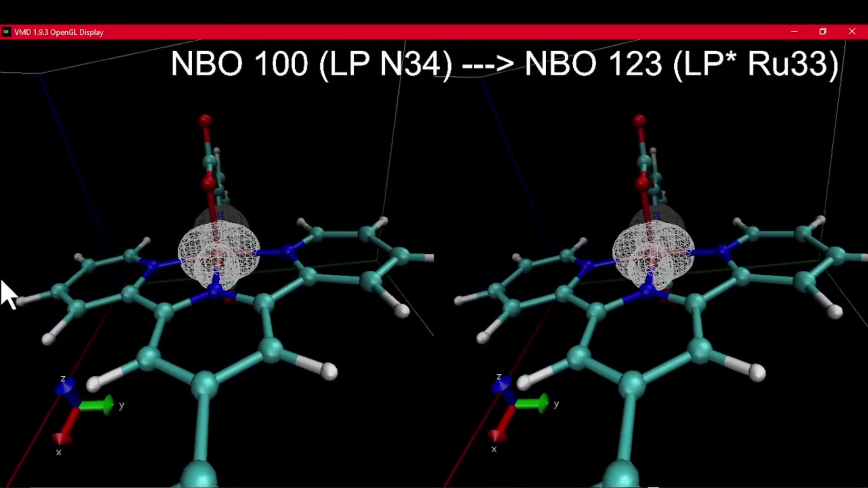
# - Rotate the complex in VMD to view the NBO 100 and NBO 123 lobes at ruthenium
pyautogui.moveTo(359, 310)
pyautogui.mouseDown()
pyautogui.moveTo(300, 314)
pyautogui.moveTo(322, 312)
pyautogui.mouseUp()
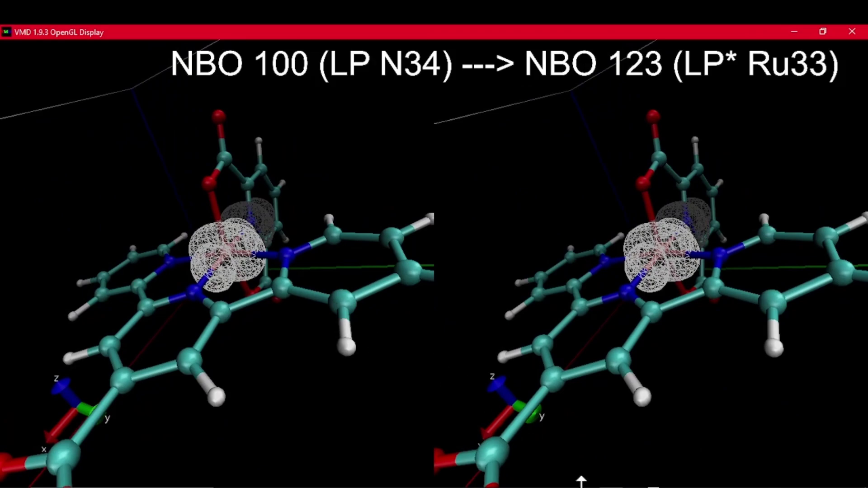